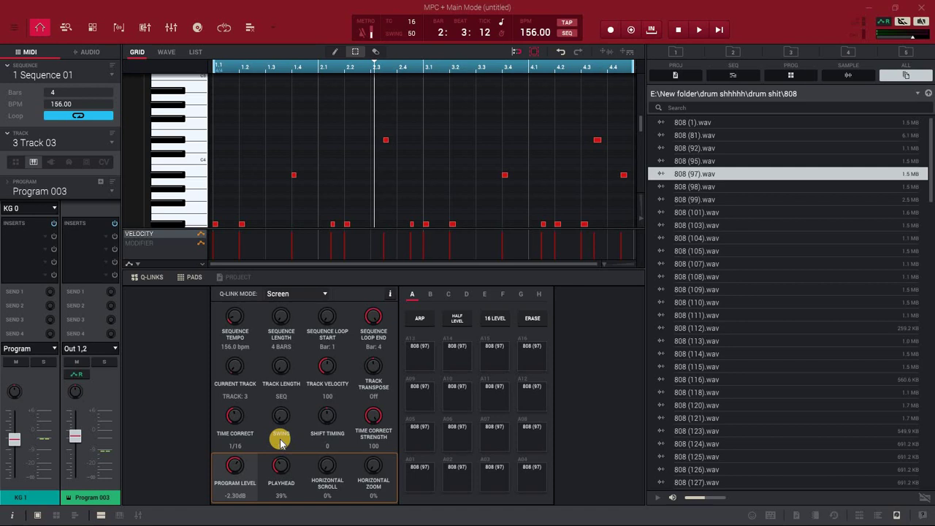
- Play back the bassline, then confirm the bass program's polyphony is set to Mono
key("space")
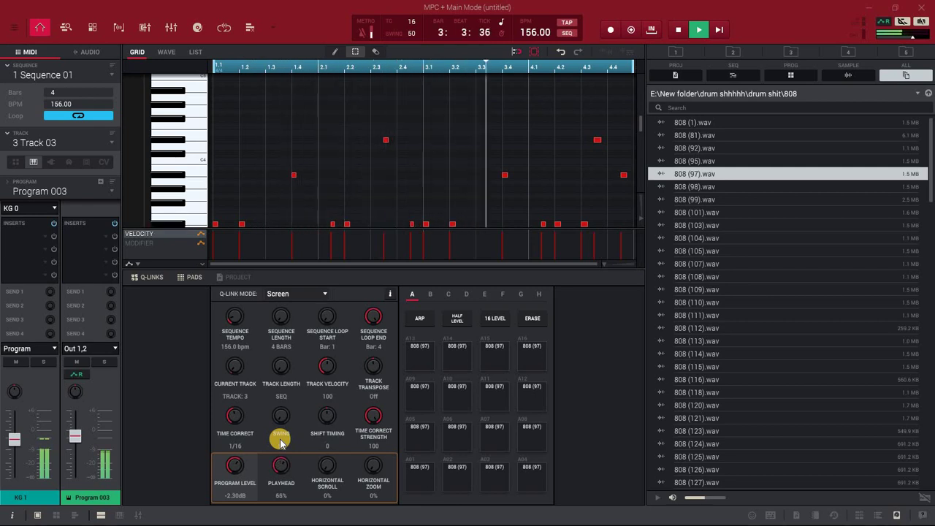
key("space")
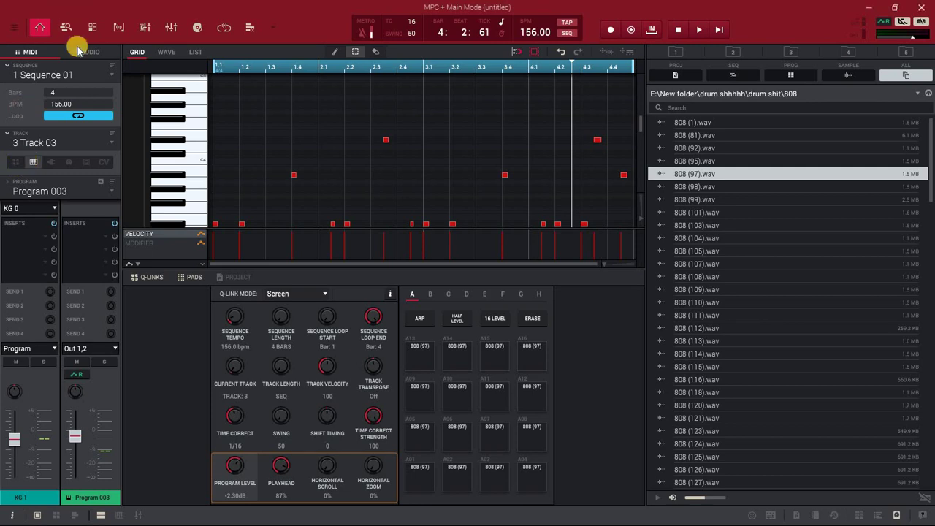
left_click(93, 27)
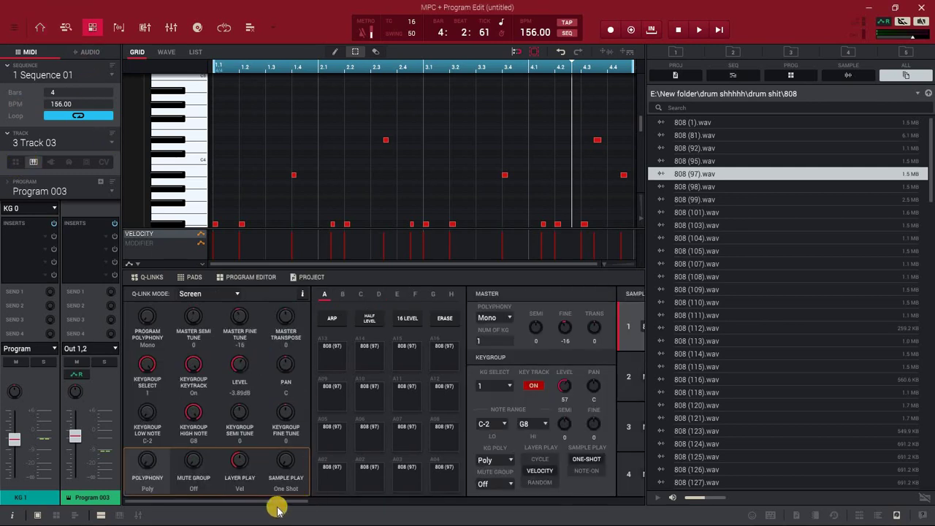
left_click_drag(291, 503, 355, 501)
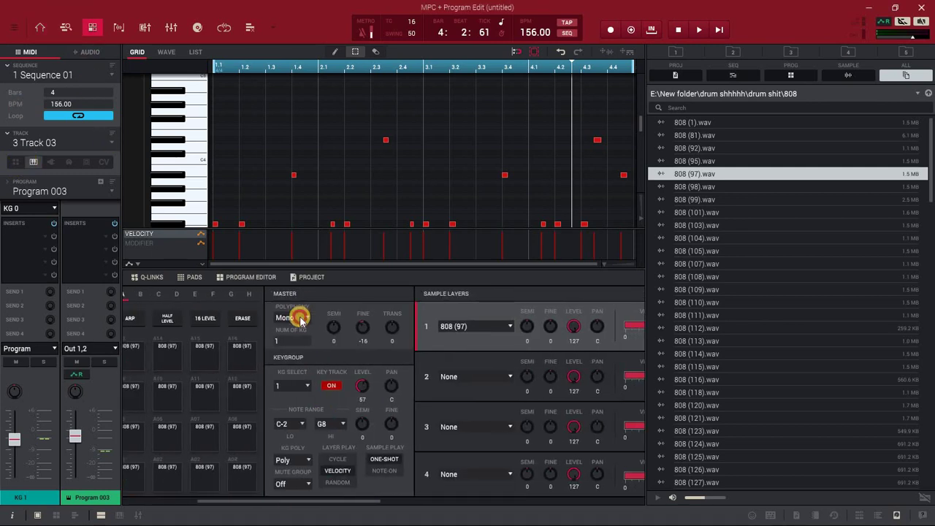
left_click(300, 318)
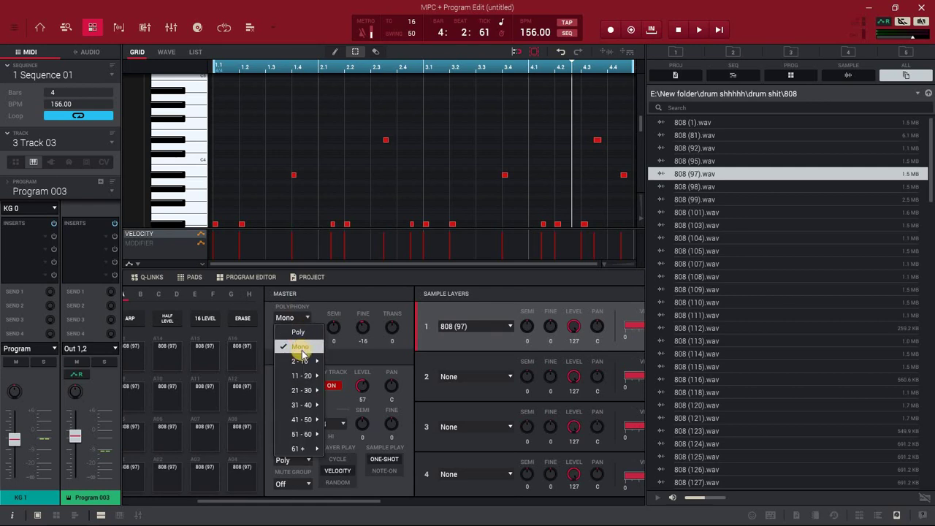
left_click(296, 346)
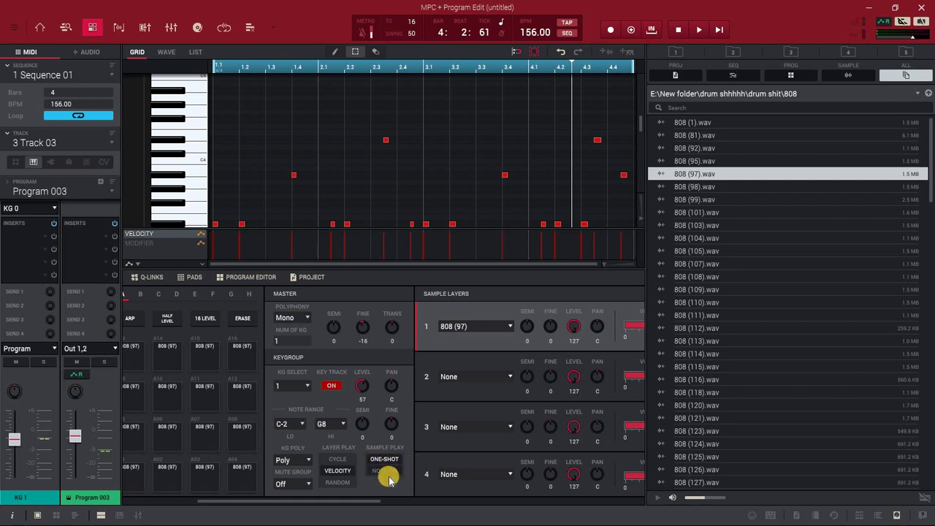
- Keep 808 (97) as layer 1, set LFO Sync to None and raise the LFO rate to 56
left_click(488, 327)
left_click(365, 512)
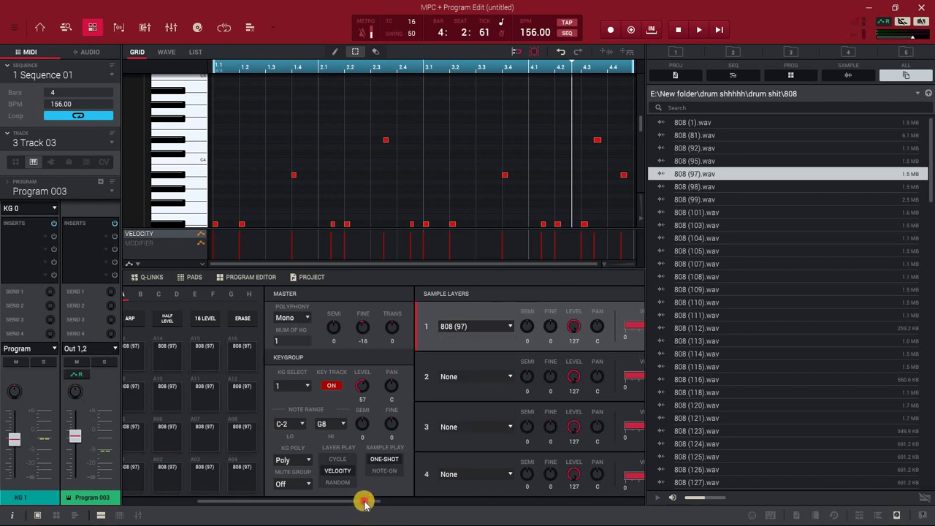
left_click_drag(366, 502, 671, 470)
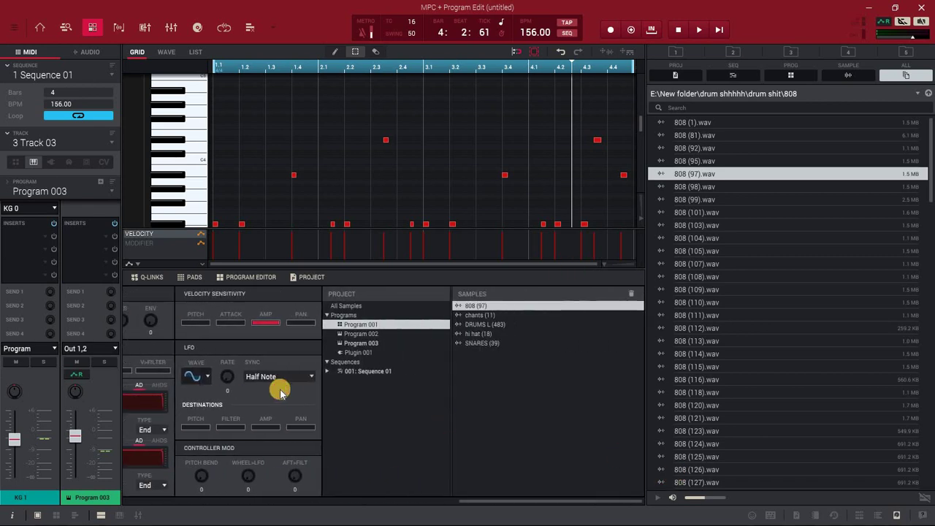
left_click(295, 376)
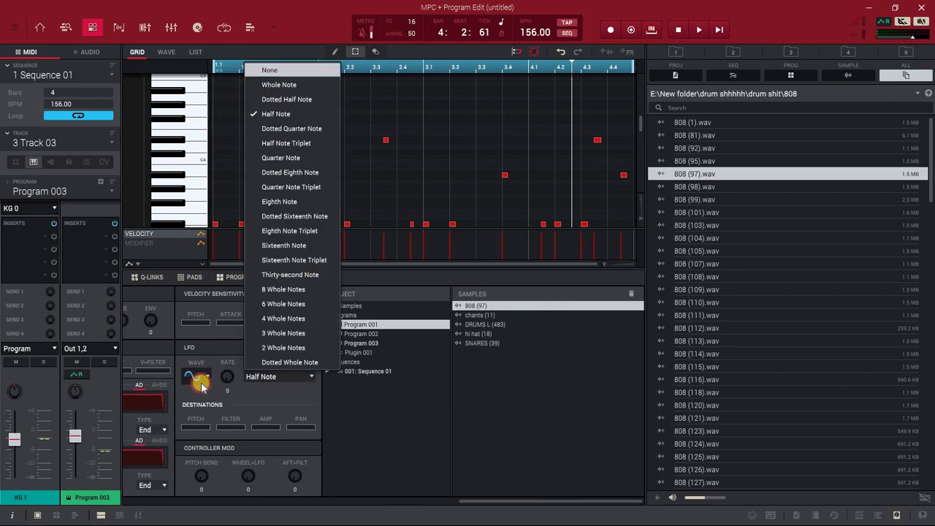
left_click(225, 398)
left_click_drag(225, 380, 230, 302)
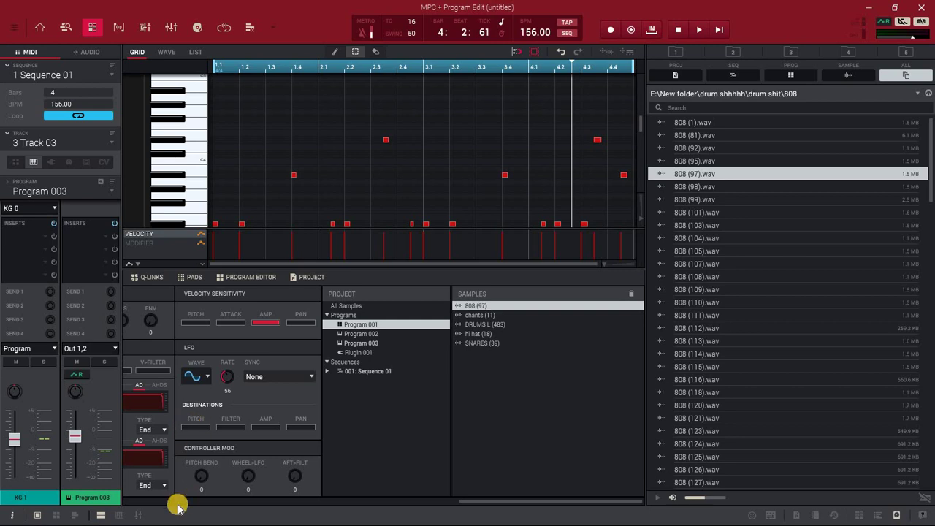
left_click(120, 512)
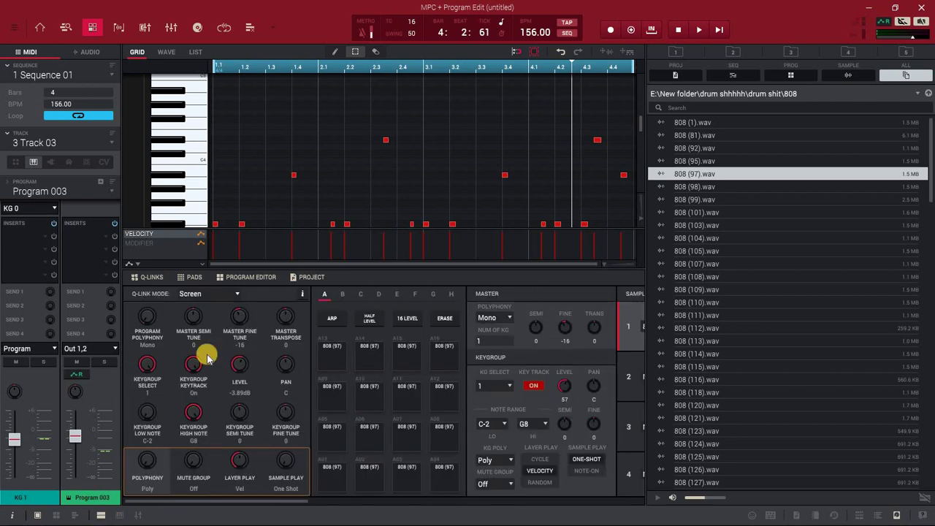
- Add an LFO To Pitch automation lane below the grid and flatten it to zero
left_click(102, 515)
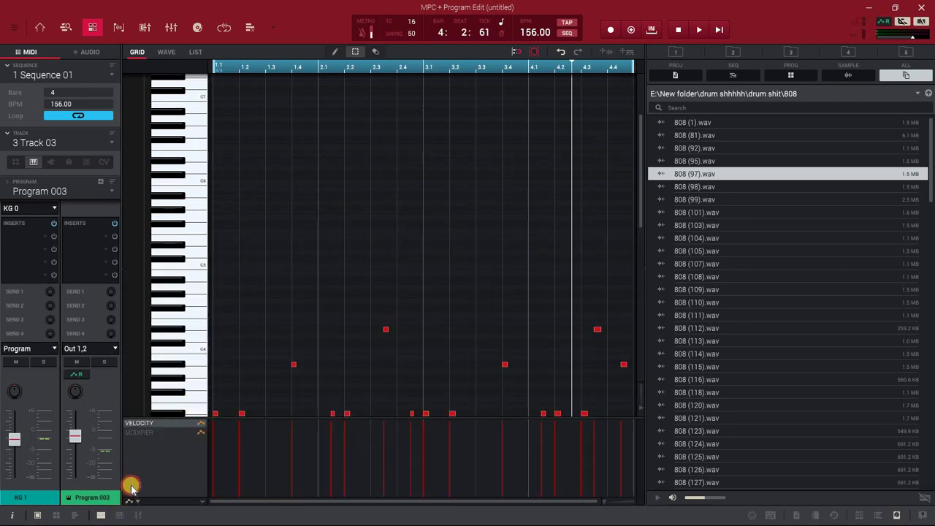
left_click(130, 501)
mouse_move(251, 446)
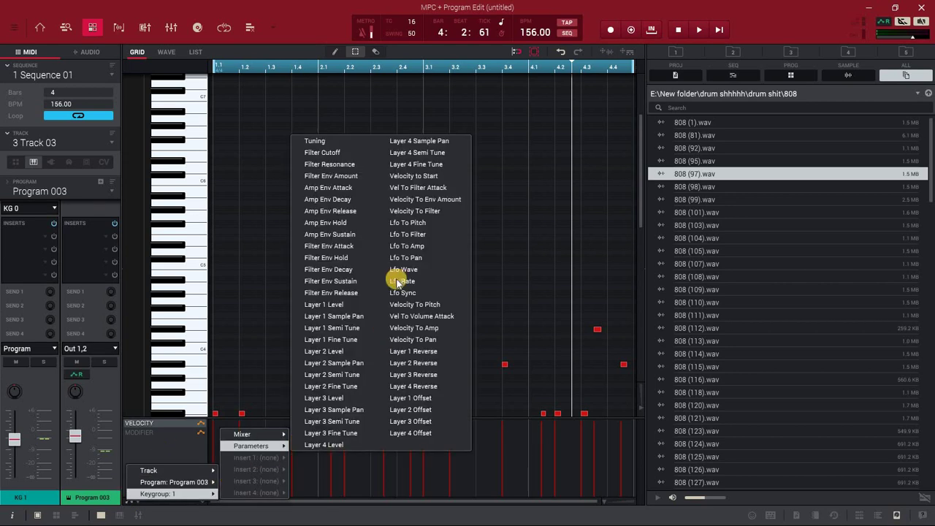
left_click(409, 222)
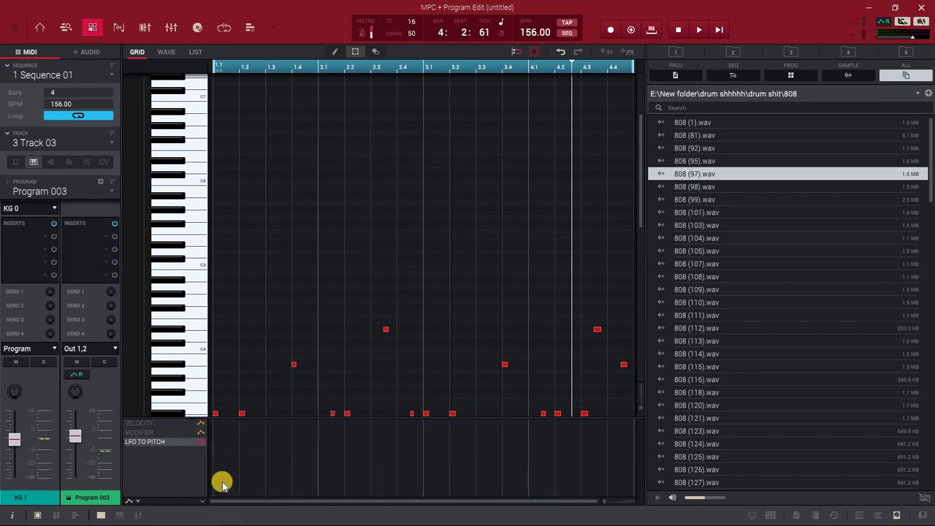
left_click(211, 494)
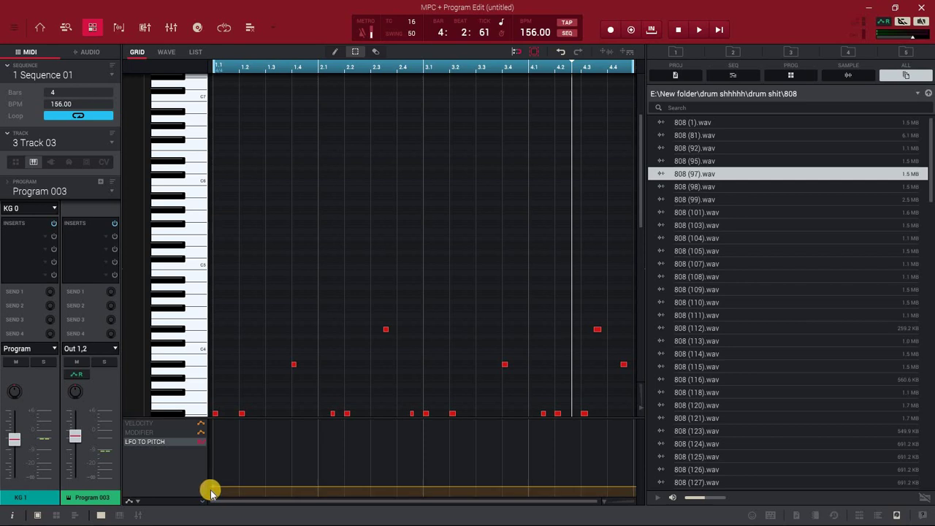
left_click_drag(211, 488, 215, 513)
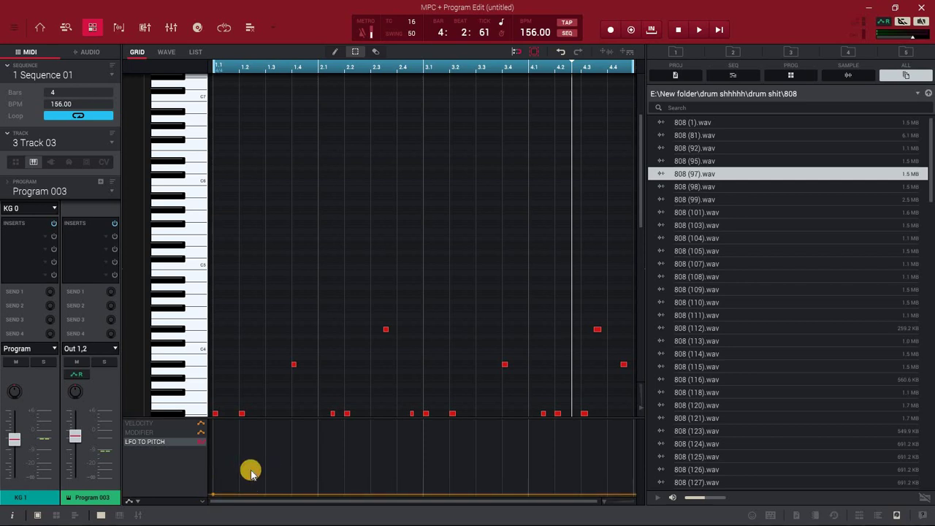
- Draw three raised LFO To Pitch blocks under the bassline, shortening the middle one
mouse_move(237, 471)
left_mouse_down()
mouse_move(229, 473)
mouse_move(284, 476)
mouse_move(289, 494)
left_mouse_up()
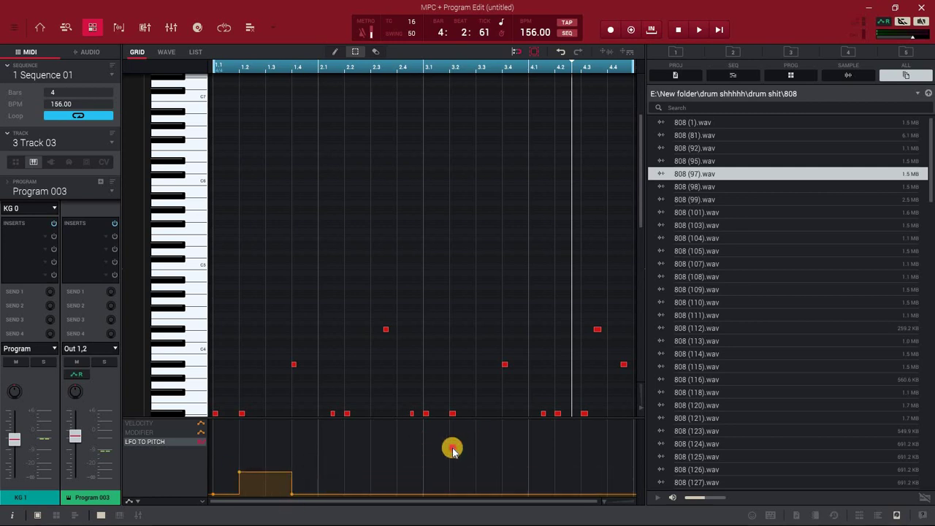
left_click(449, 452)
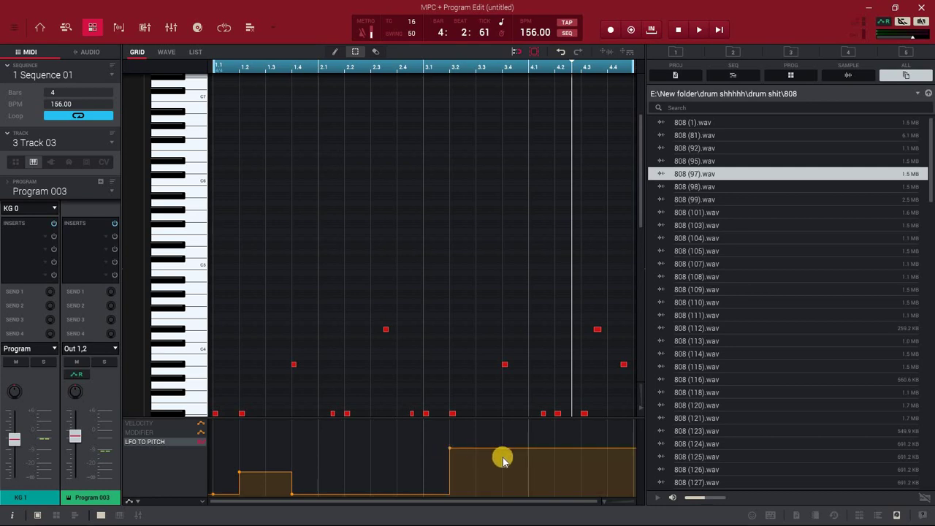
left_click_drag(502, 458, 502, 504)
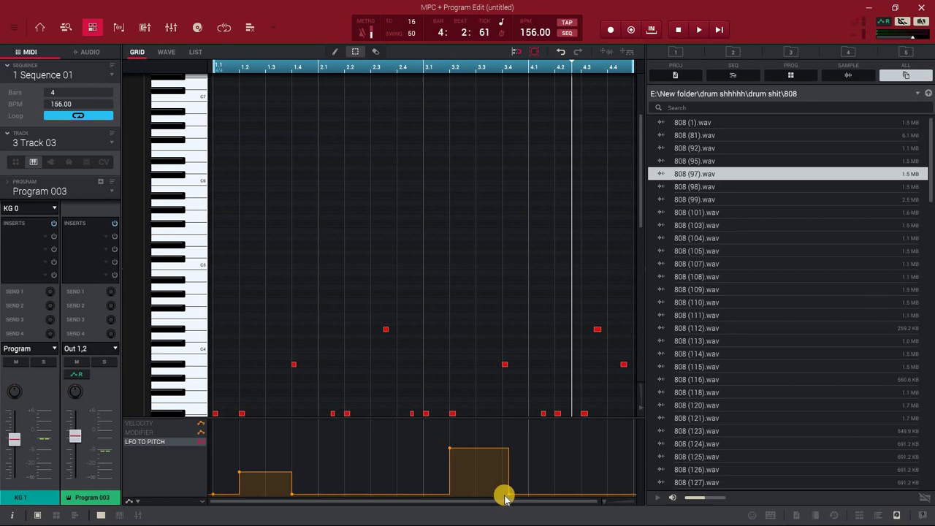
left_click_drag(509, 495, 496, 496)
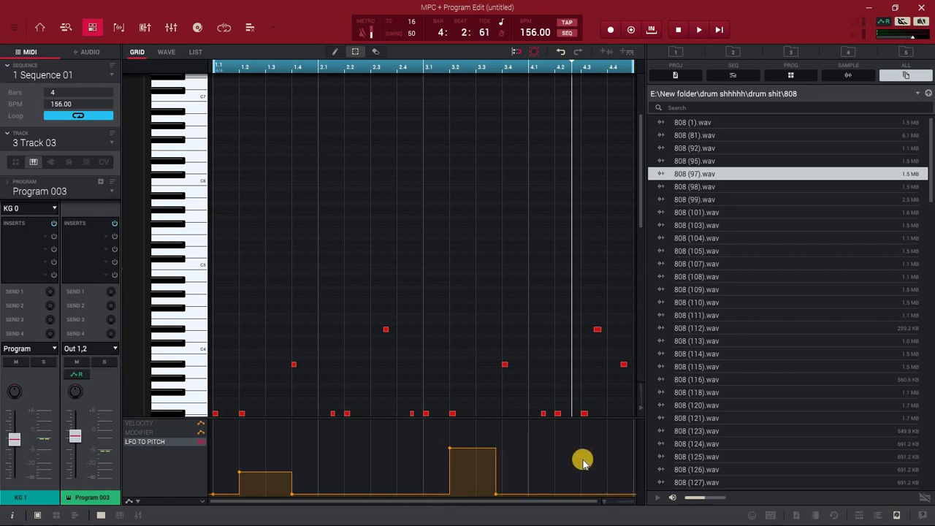
mouse_move(580, 462)
left_mouse_down()
mouse_move(623, 470)
mouse_move(617, 511)
left_mouse_up()
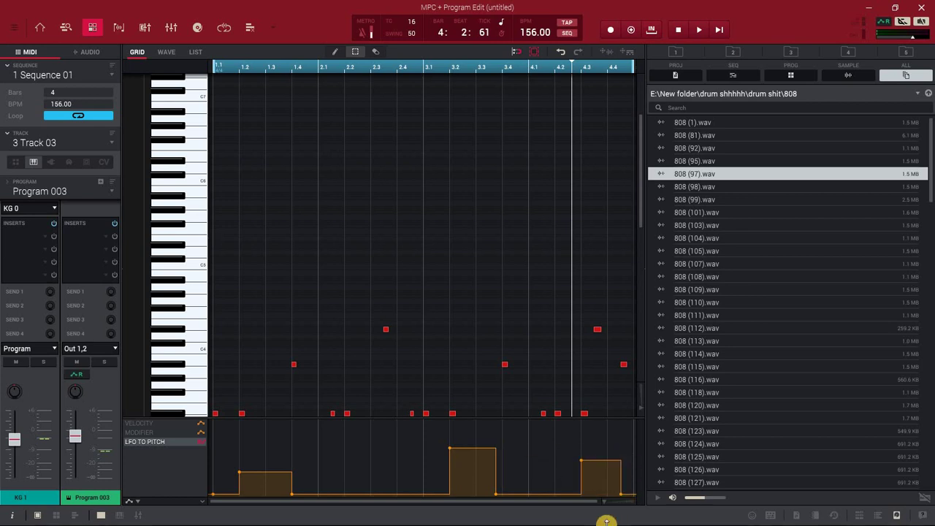
- During playback, raise the middle LFO To Pitch block and drop the last block to a small amount
key("space")
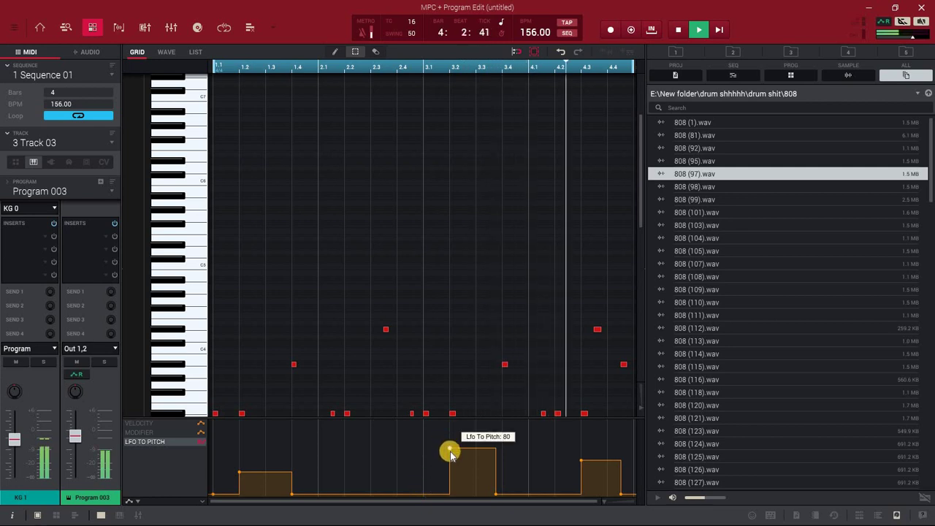
left_click_drag(448, 452, 447, 429)
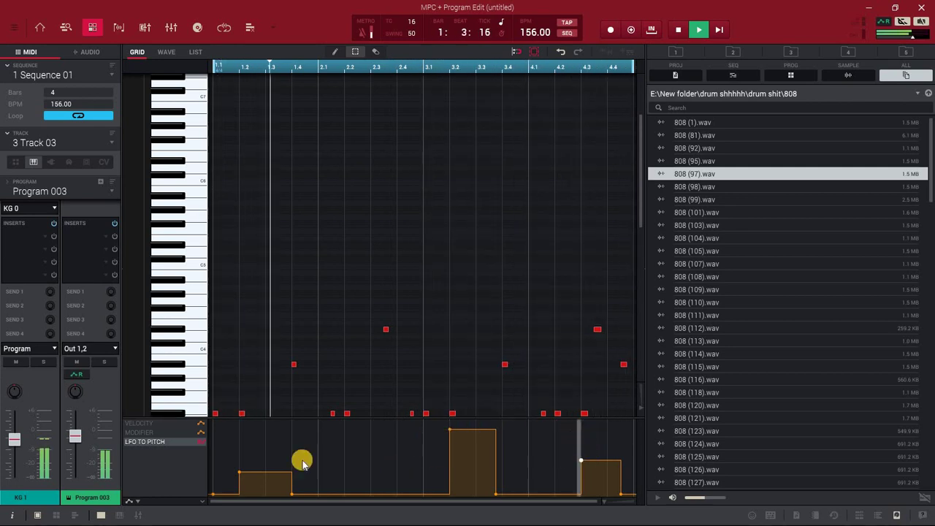
mouse_move(580, 462)
left_mouse_down()
mouse_move(579, 447)
mouse_move(547, 445)
left_mouse_up()
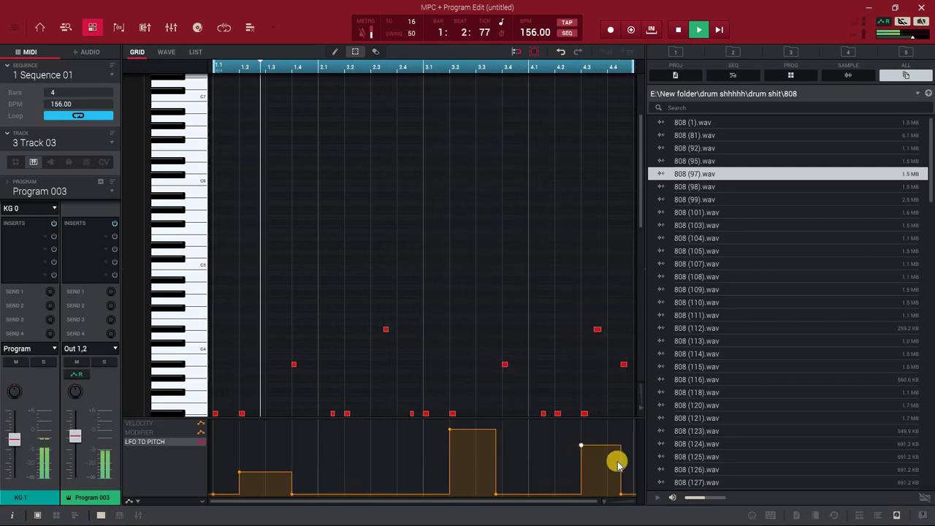
left_click_drag(581, 447, 582, 483)
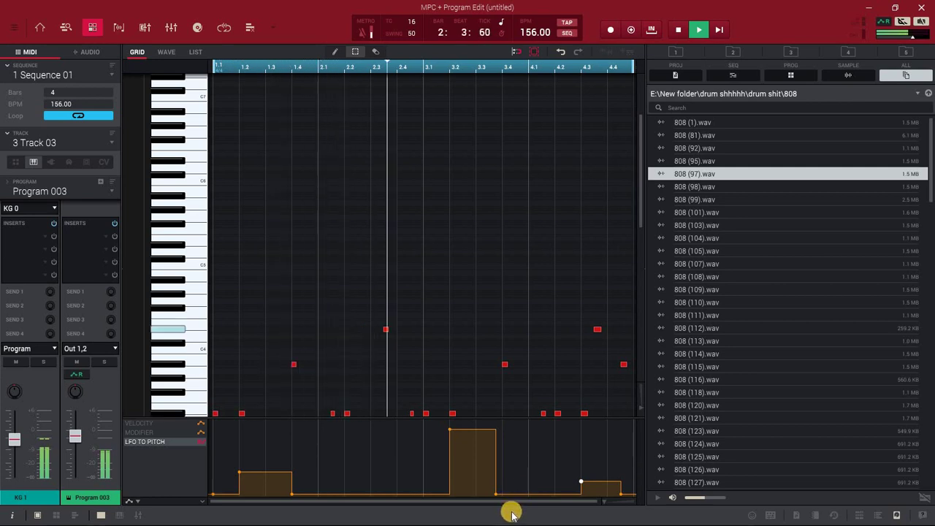
key("space")
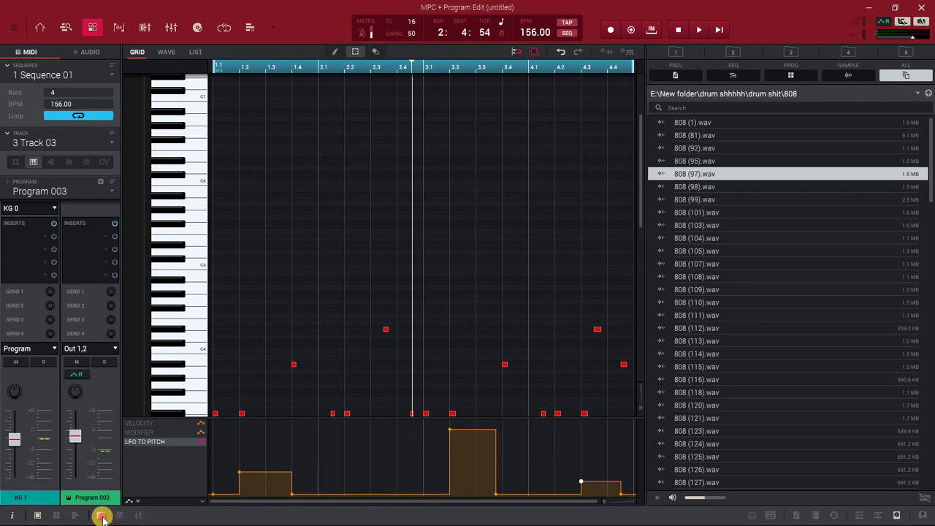
- In the Program Editor's LFO section, turn the RATE knob down from 56 to 0
left_click(103, 516)
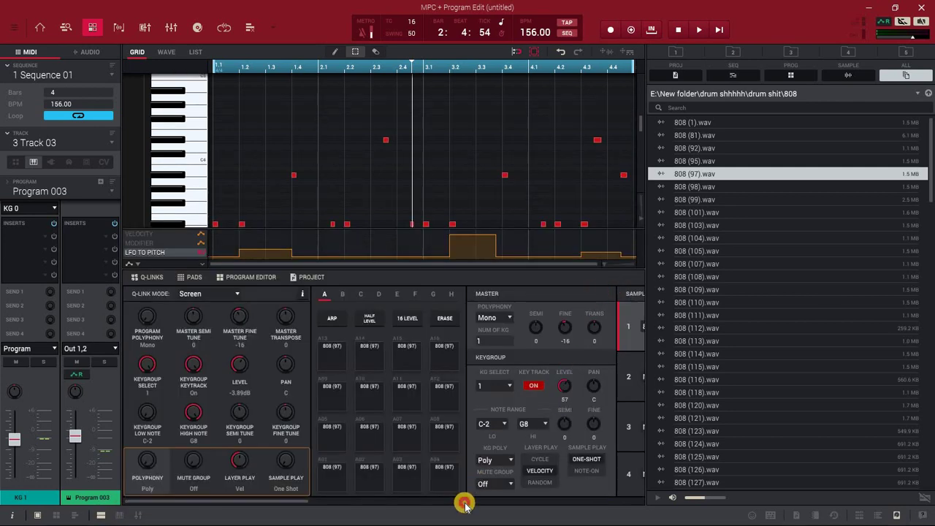
left_click(465, 502)
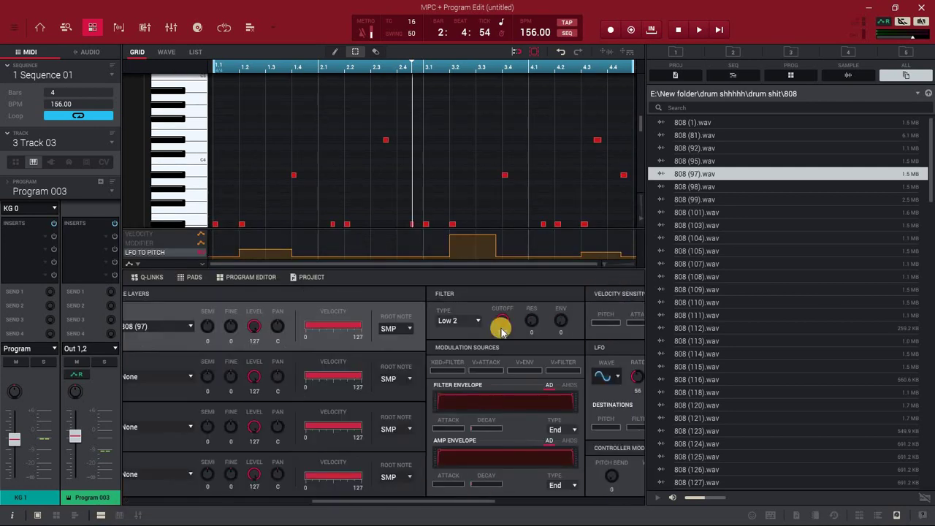
left_click(518, 500)
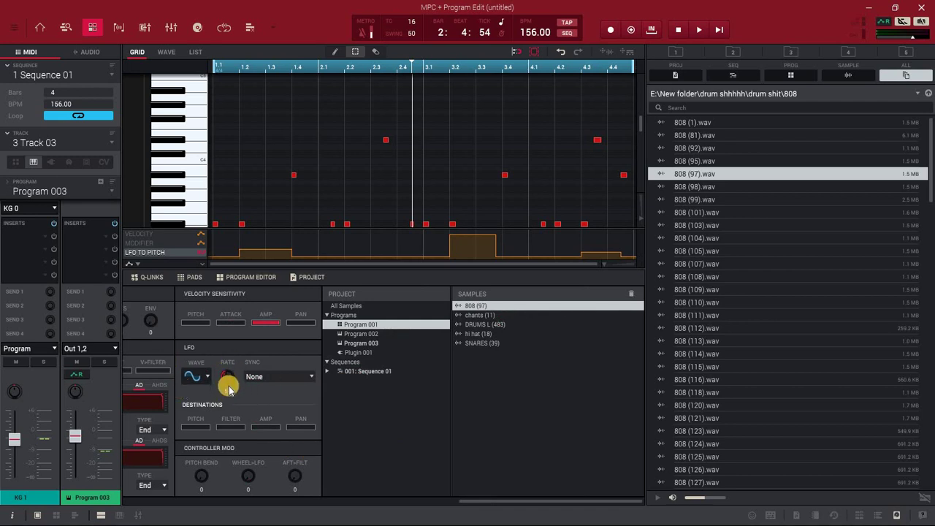
left_click_drag(228, 389, 225, 375)
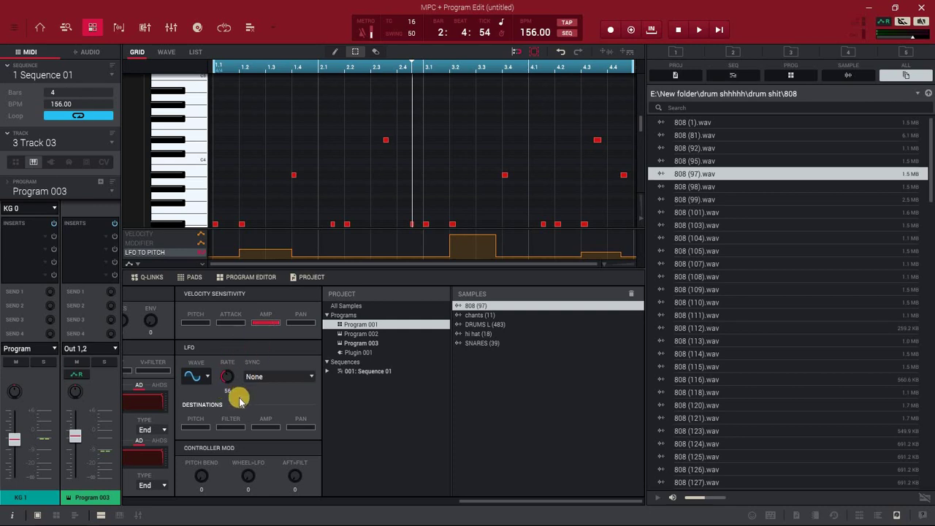
left_click_drag(231, 380, 237, 383)
- With the bassline playing, try LFO sync values Half Note and Dotted Quarter
left_click(273, 376)
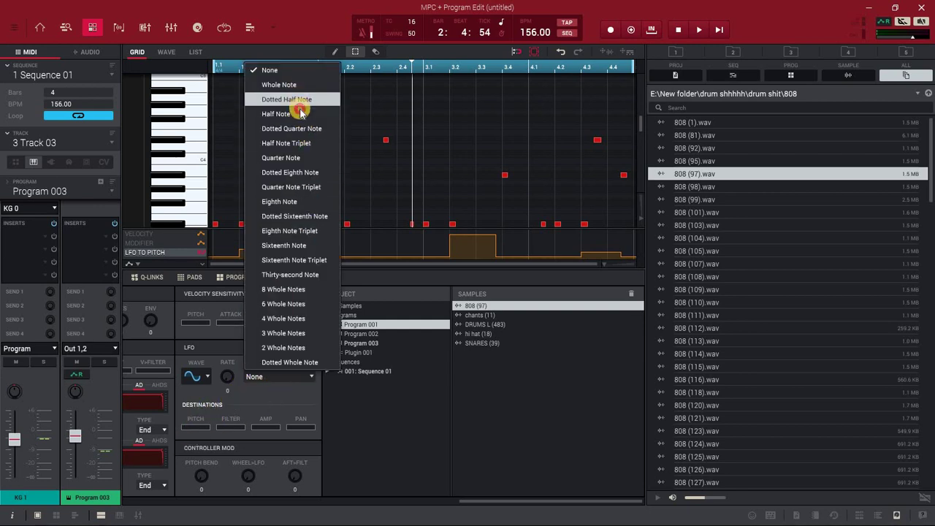
left_click(277, 113)
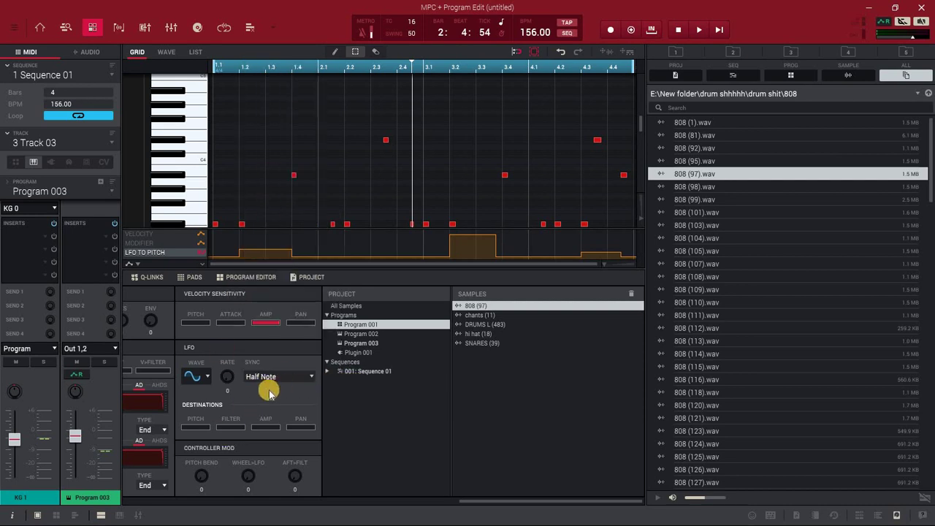
left_click(199, 503)
key("space")
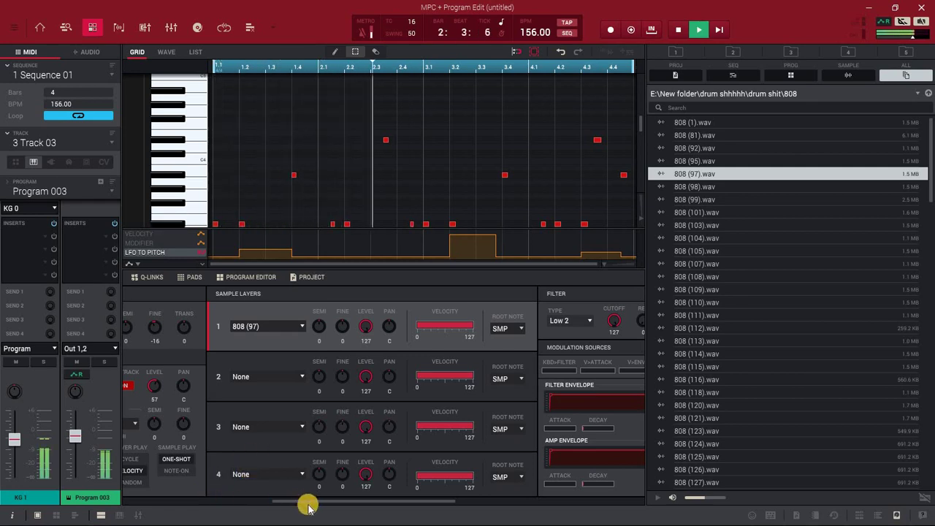
left_click_drag(307, 506, 484, 504)
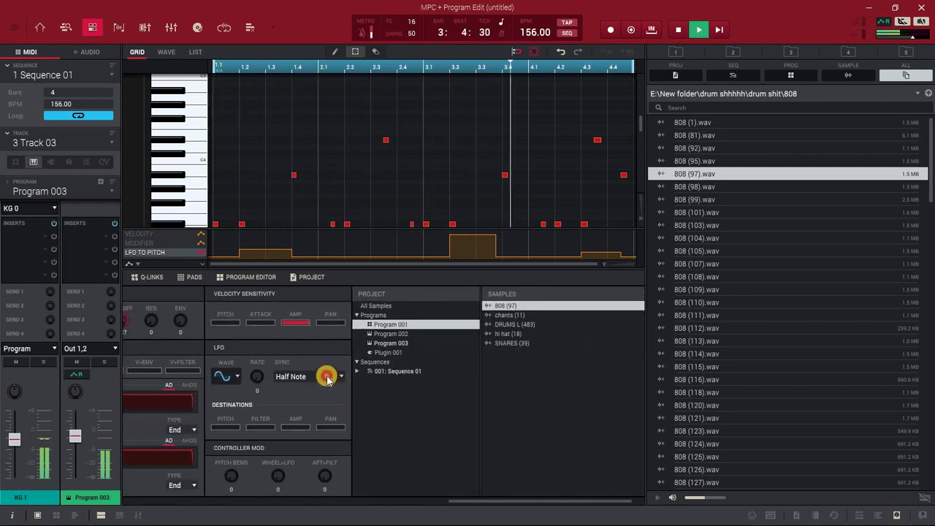
left_click(326, 377)
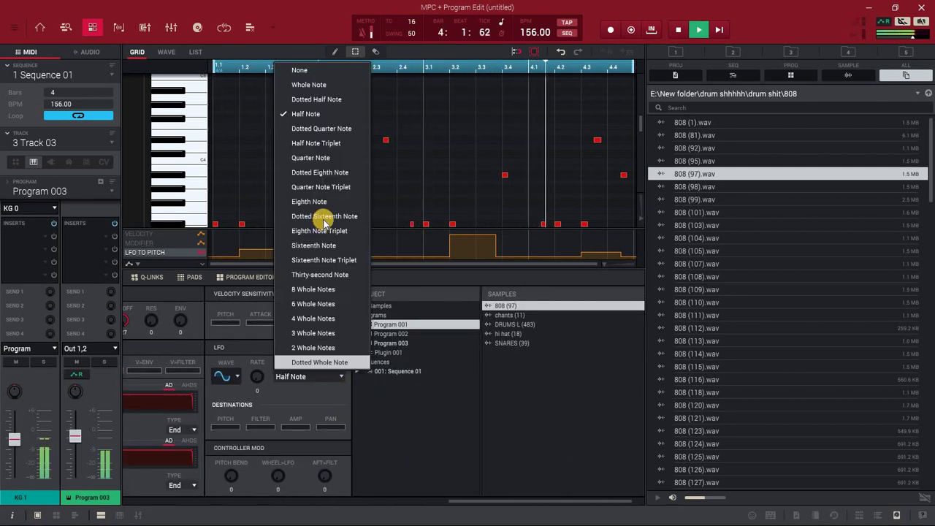
left_click(315, 129)
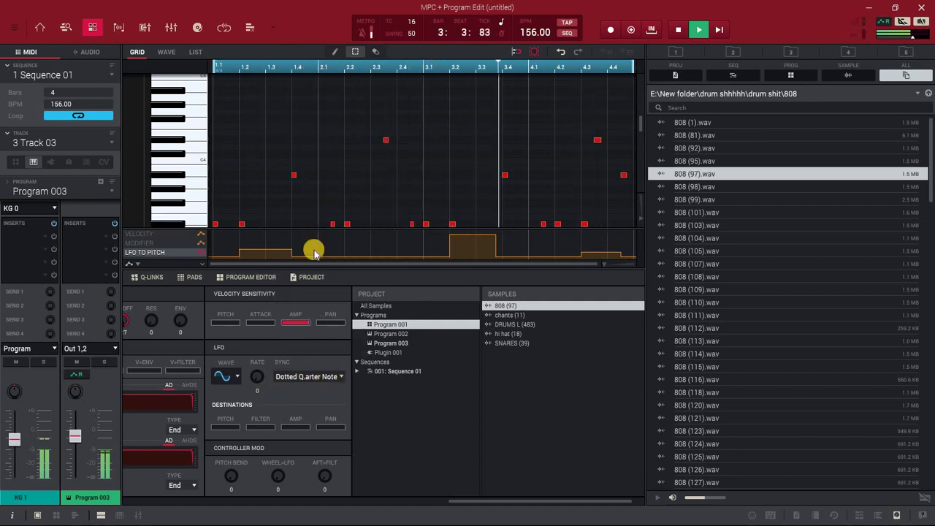
- Try Half Note Triplet and Quarter Note, settle on Quarter Note Triplet, and stop playback
left_click(307, 376)
left_click(292, 129)
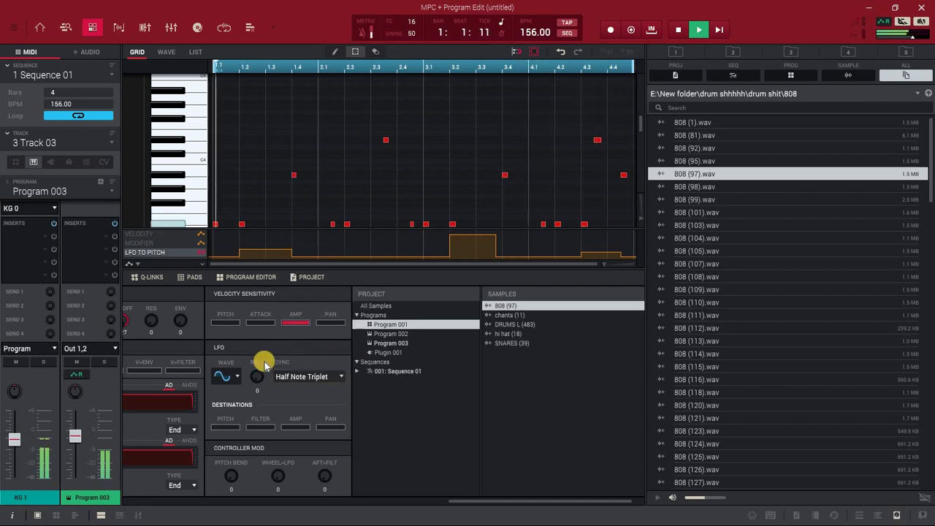
left_click(313, 376)
left_click(344, 159)
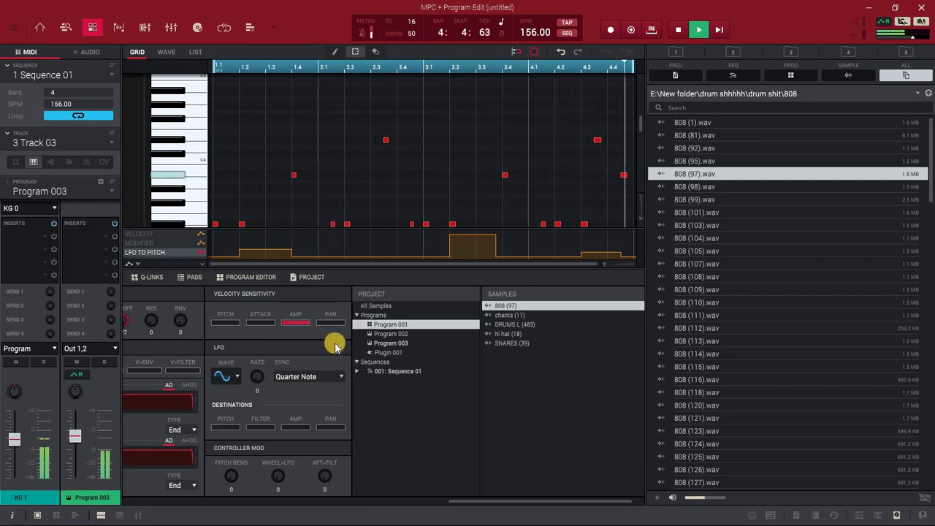
left_click(304, 376)
left_click(292, 187)
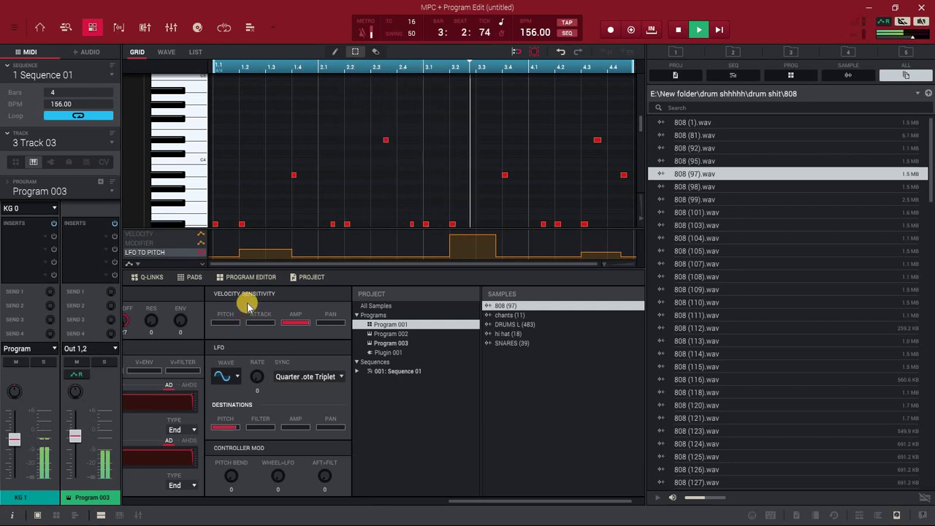
key("space")
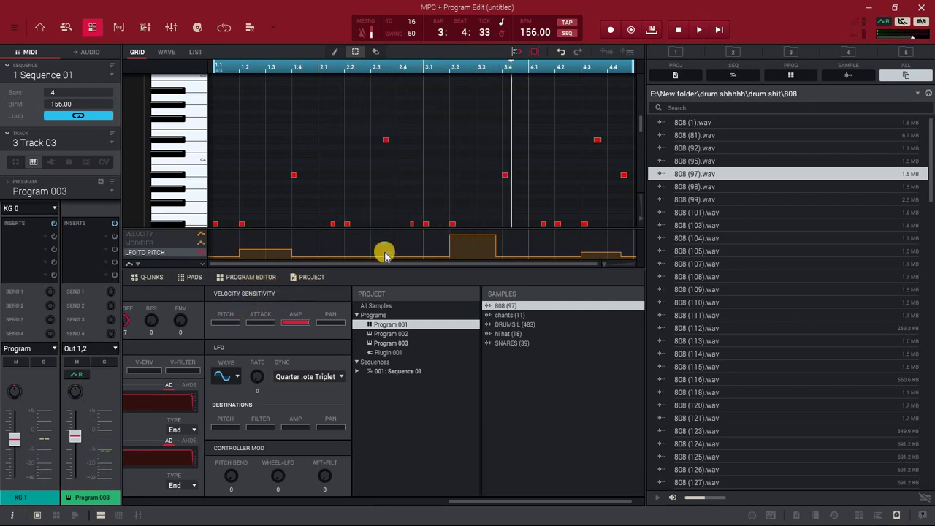